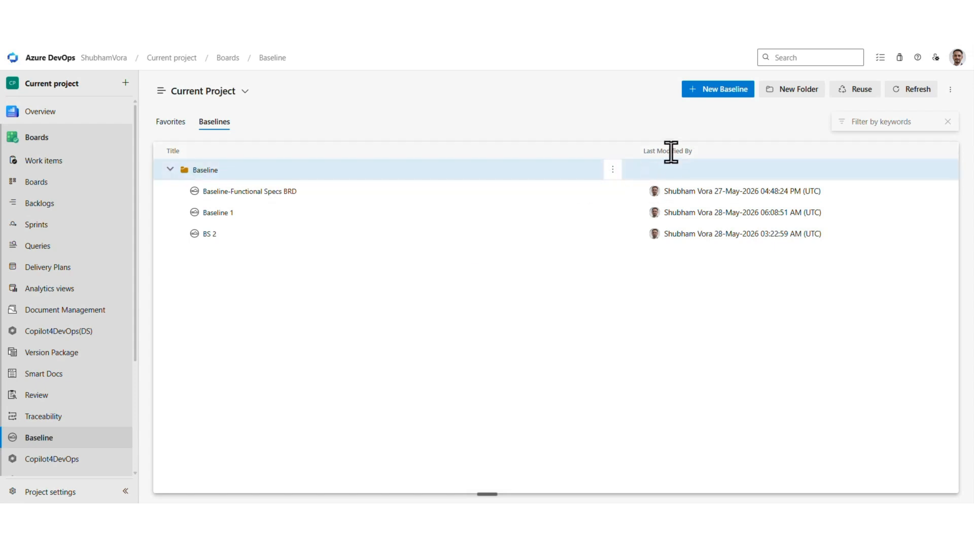
# - Create a new folder named "Sprints" inside the Baseline folder
pyautogui.click(780, 90)
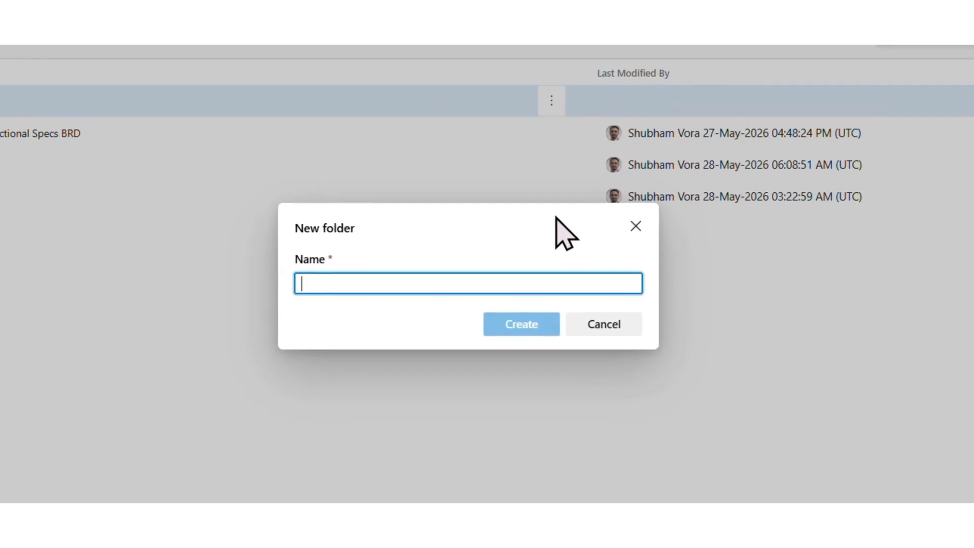
pyautogui.write('Spr')
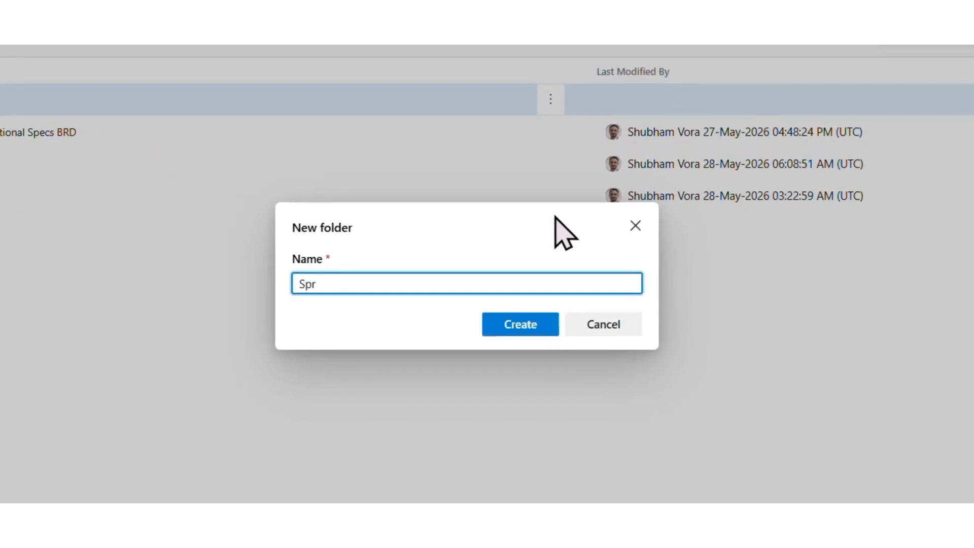
pyautogui.write('ints')
pyautogui.click(523, 326)
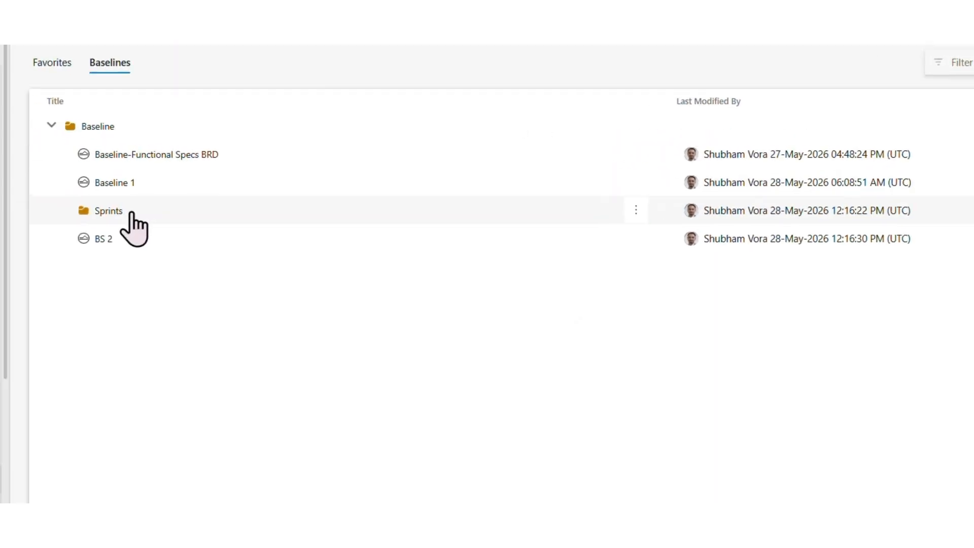
# - Move the BS 2 baseline into the Sprints folder
pyautogui.click(131, 214)
pyautogui.moveTo(124, 239); pyautogui.dragTo(108, 222)
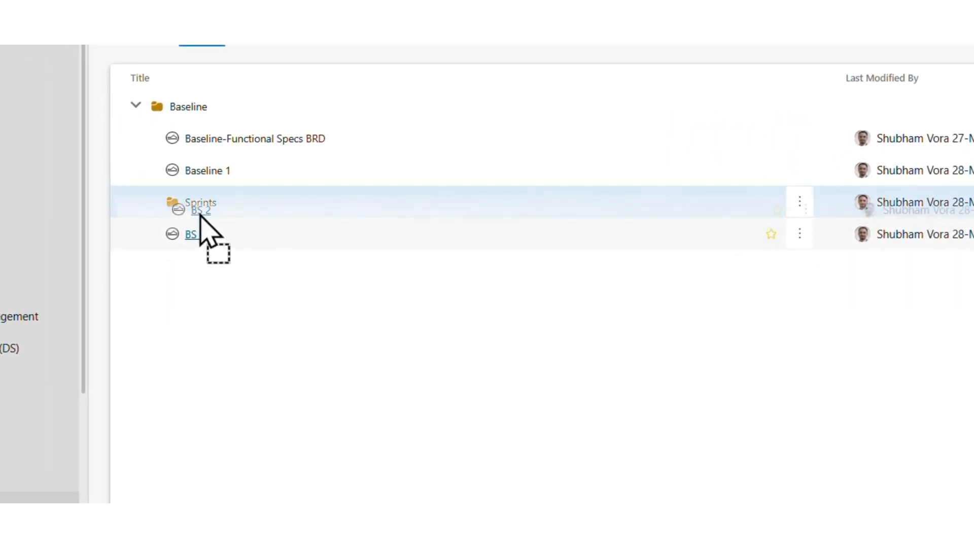
pyautogui.moveTo(200, 214); pyautogui.dragTo(203, 220)
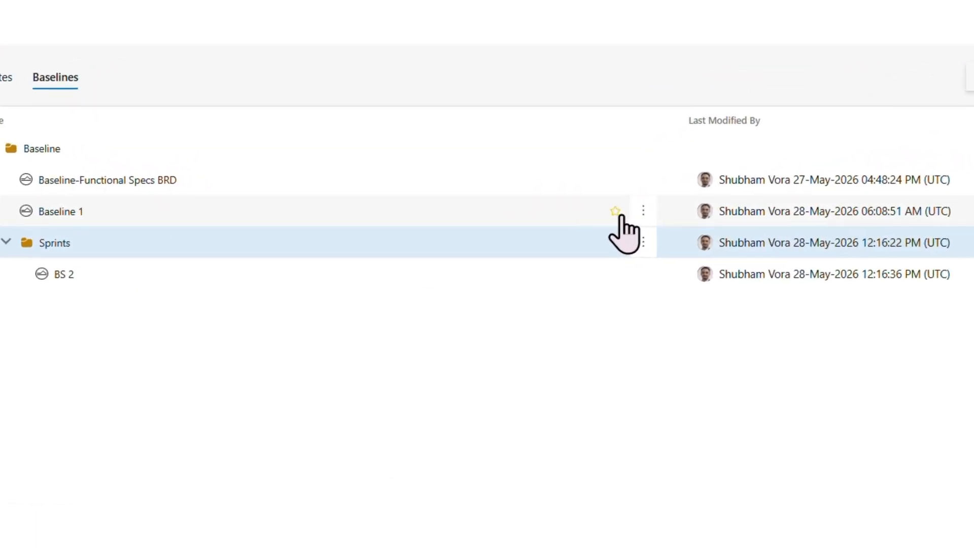
# - Mark Baseline 1 as a favorite and check the favorites list before returning to all baselines
pyautogui.click(616, 211)
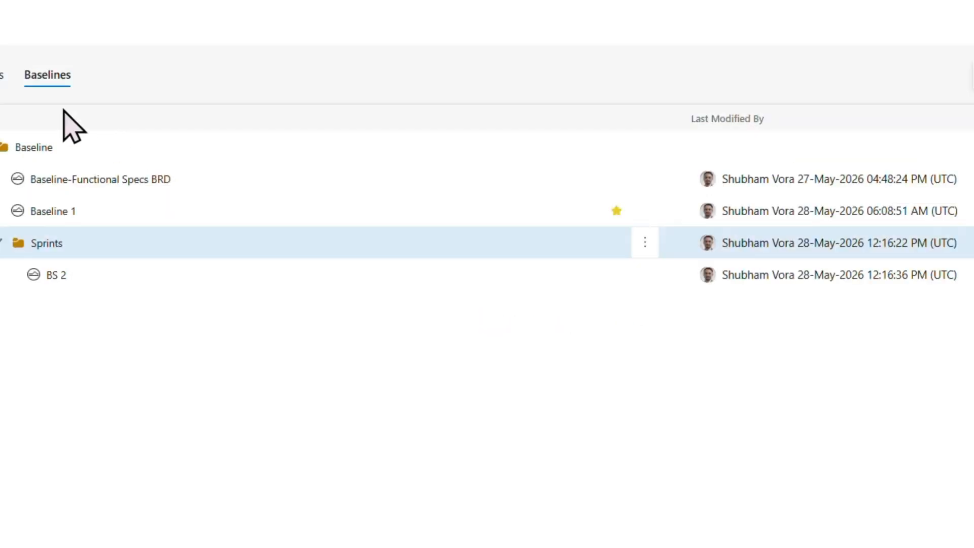
pyautogui.click(136, 120)
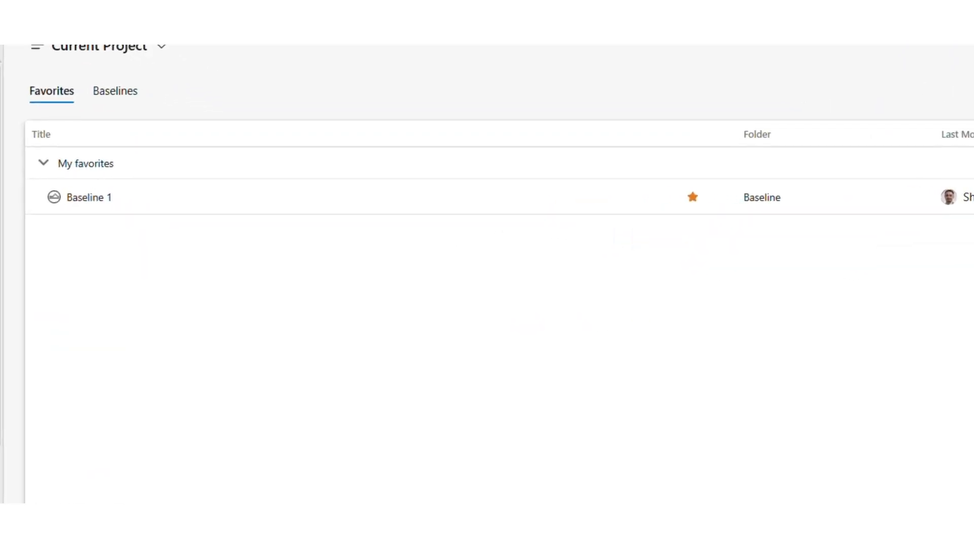
pyautogui.click(123, 100)
# - Start a new baseline in the Sprints folder named "Sprint 1 baseline" with the description "This is baseline for sprint 1"
pyautogui.click(867, 43)
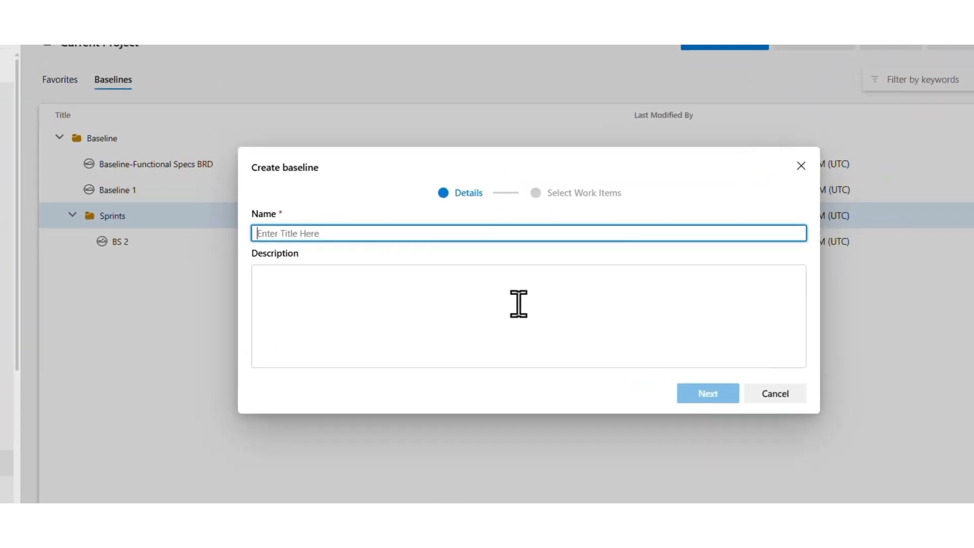
pyautogui.write('Spr')
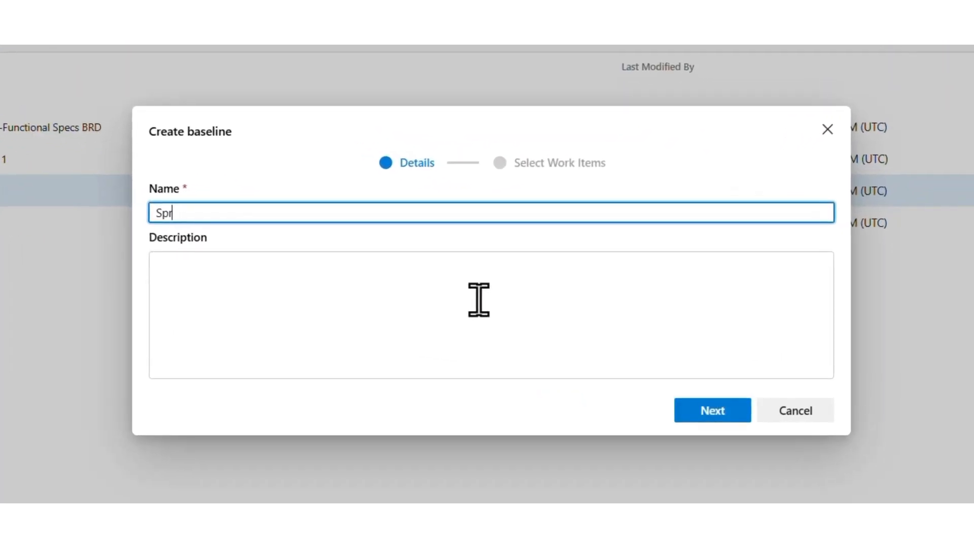
pyautogui.write('int 1 baseline')
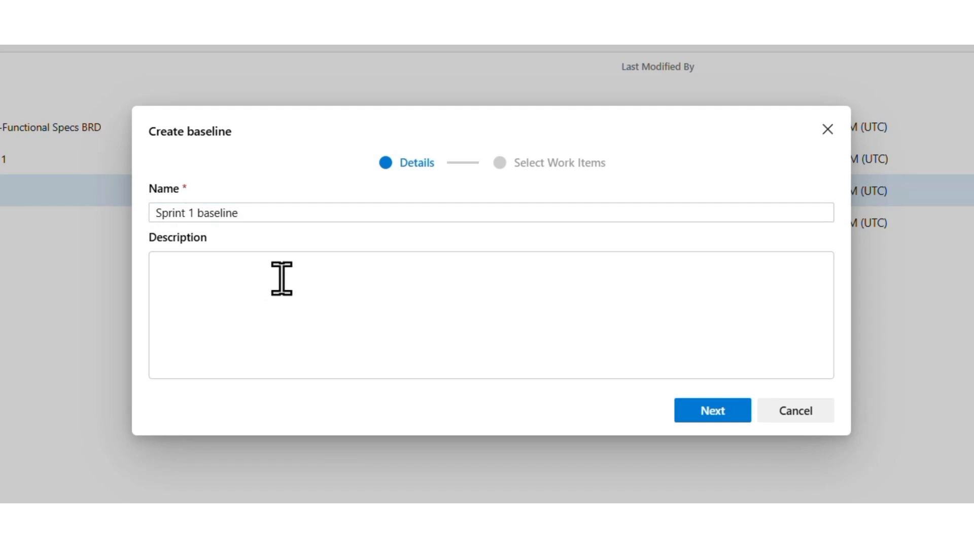
pyautogui.click(292, 317)
pyautogui.write('This is b')
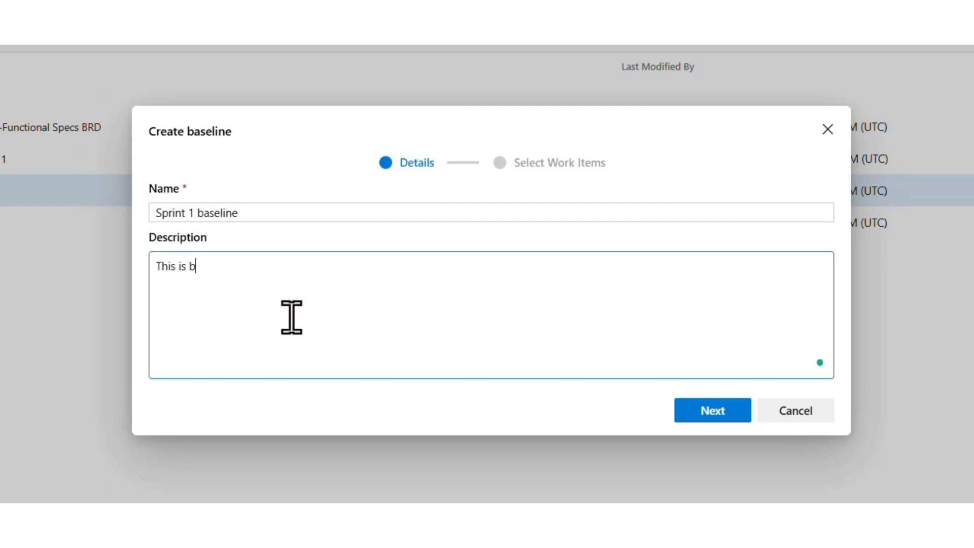
pyautogui.write('aseline for sprint 1')
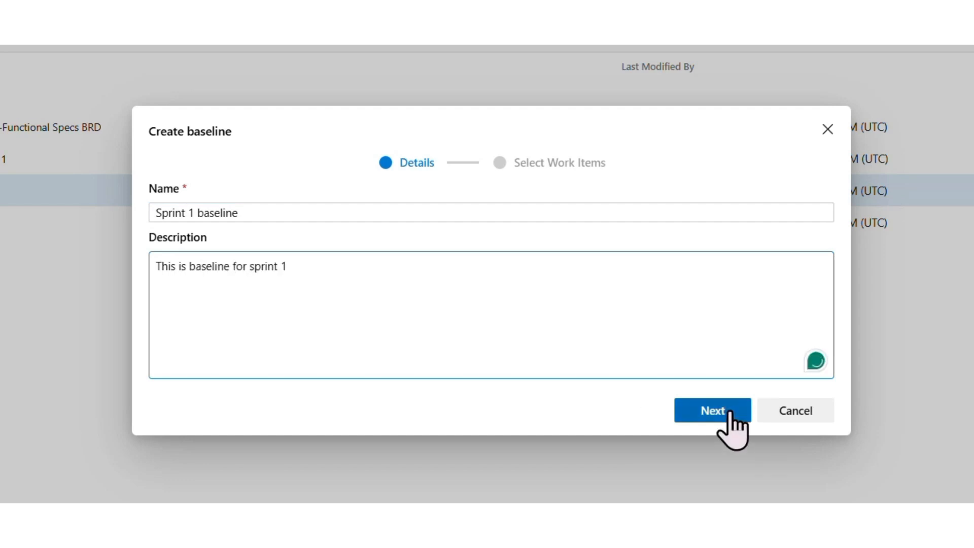
pyautogui.click(729, 411)
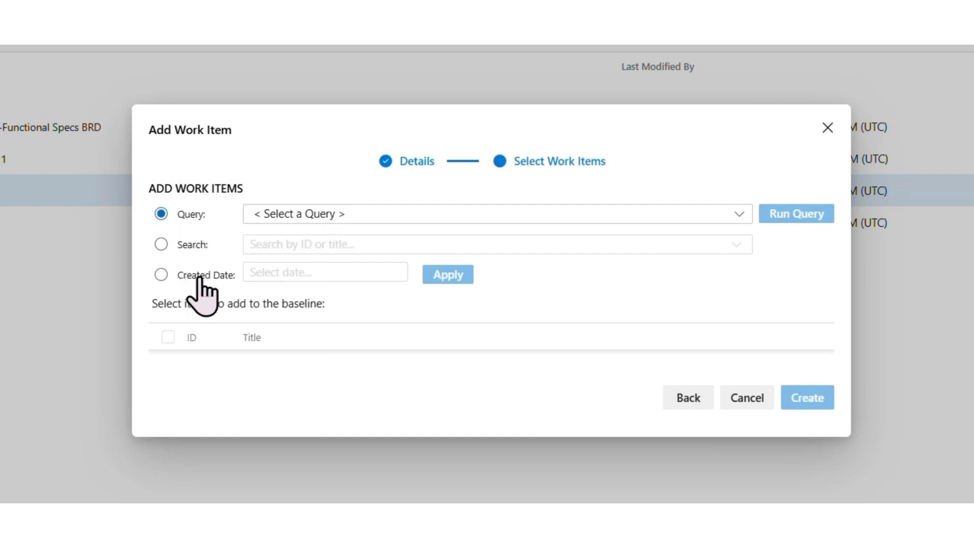
# - Browse the work items of the saved Sprint 5 query, and try the search by ID or title
pyautogui.click(320, 217)
pyautogui.click(259, 239)
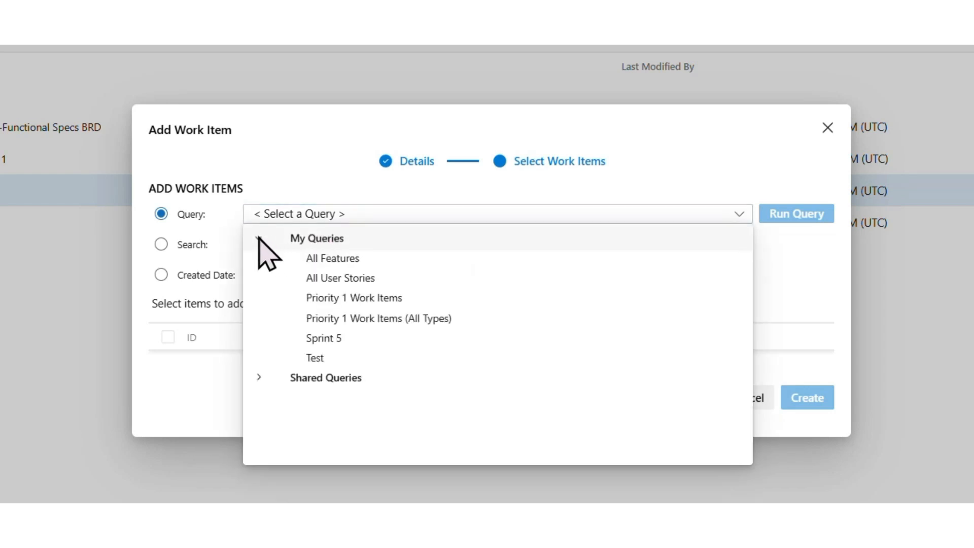
pyautogui.click(324, 338)
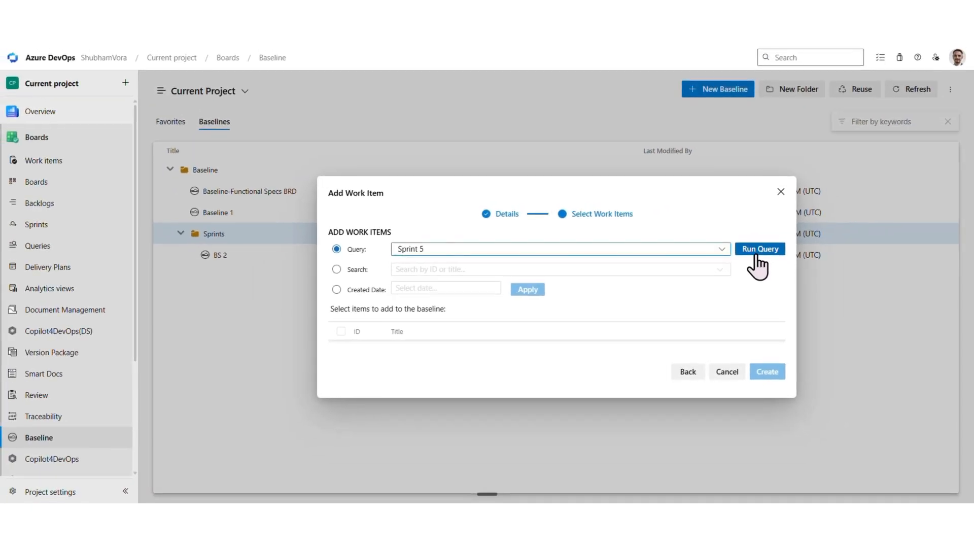
pyautogui.click(756, 255)
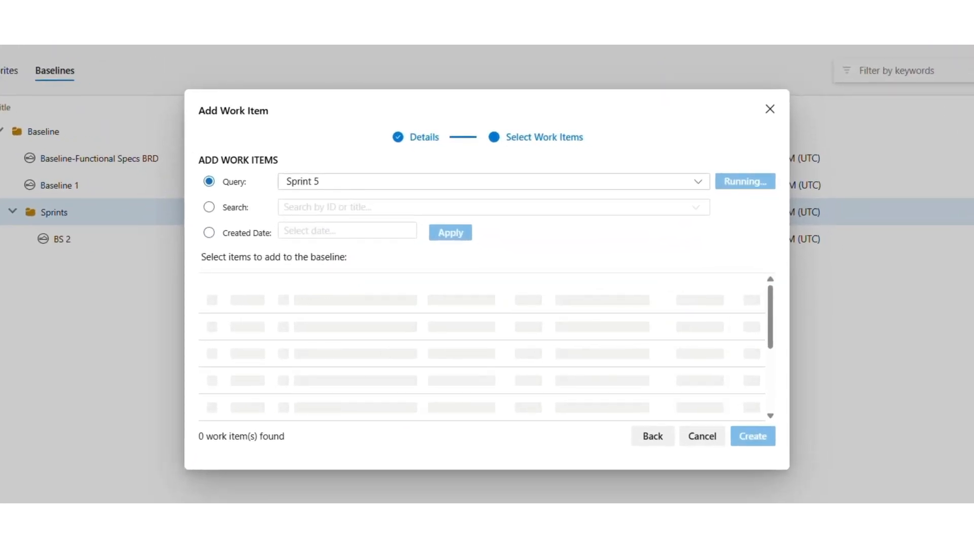
pyautogui.scroll(-5, 399, 375)
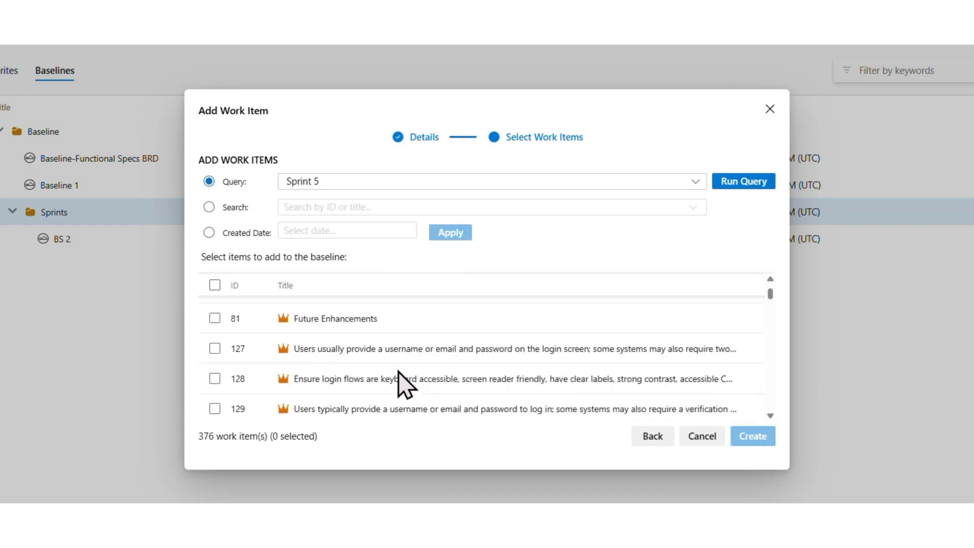
pyautogui.scroll(-3, 404, 385)
pyautogui.scroll(3, 405, 384)
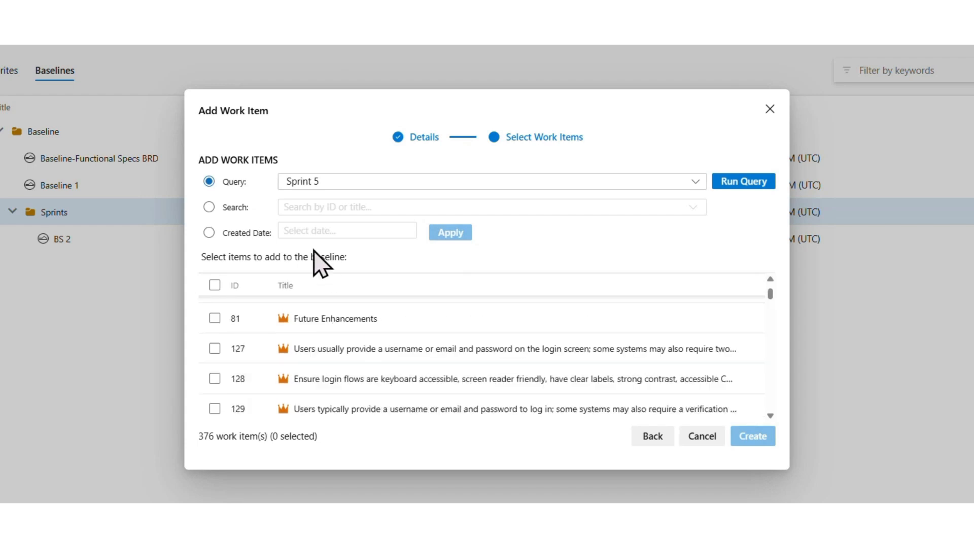
pyautogui.click(213, 209)
pyautogui.click(330, 209)
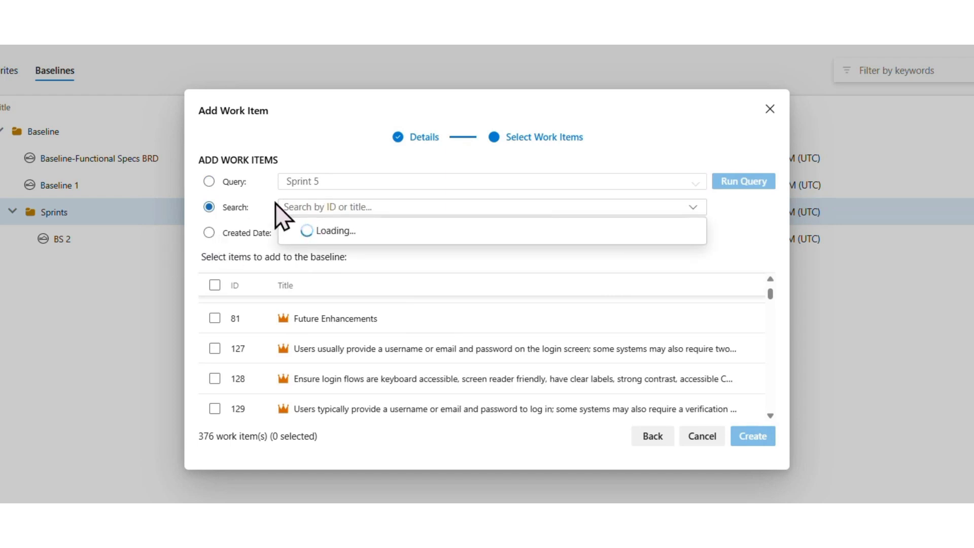
# - List the work items for the baseline by created date, using 26-May-2026
pyautogui.click(231, 234)
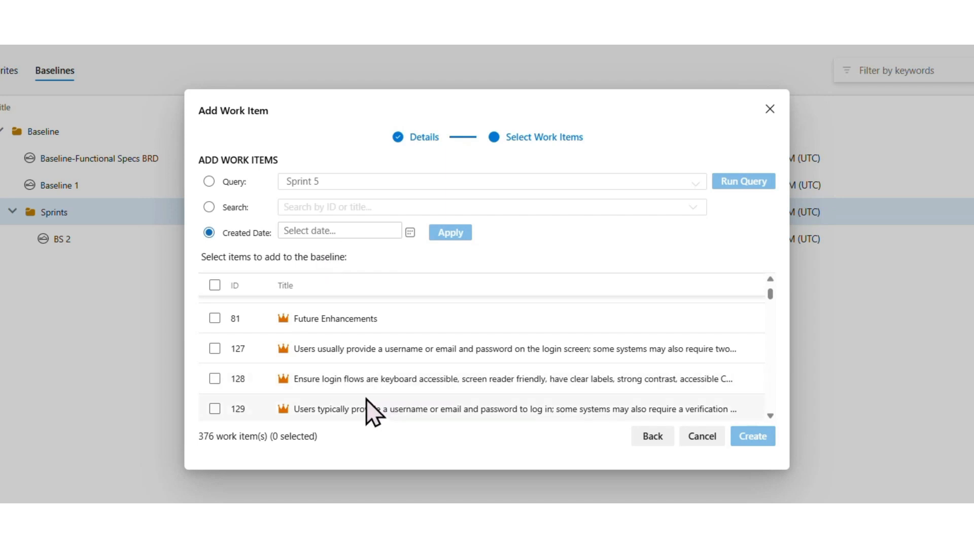
pyautogui.click(325, 236)
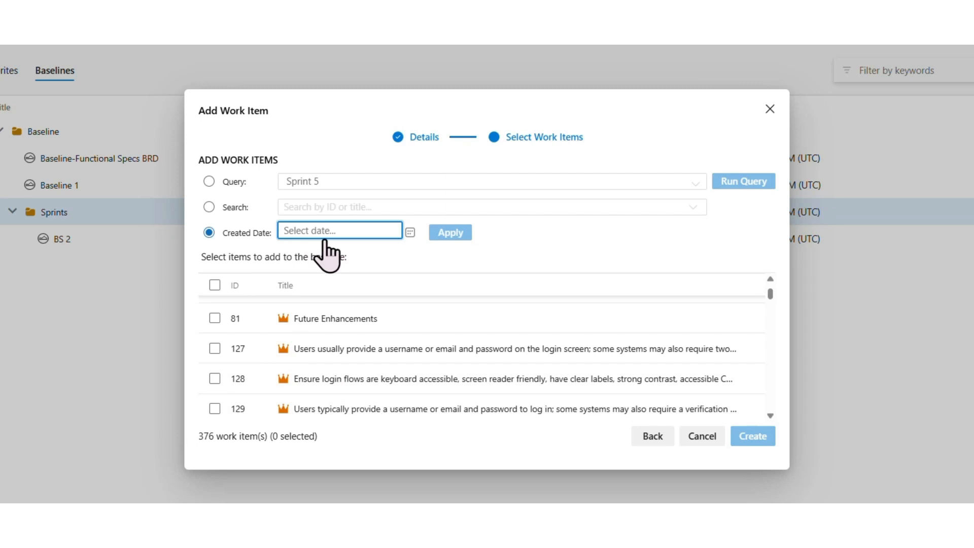
pyautogui.click(324, 241)
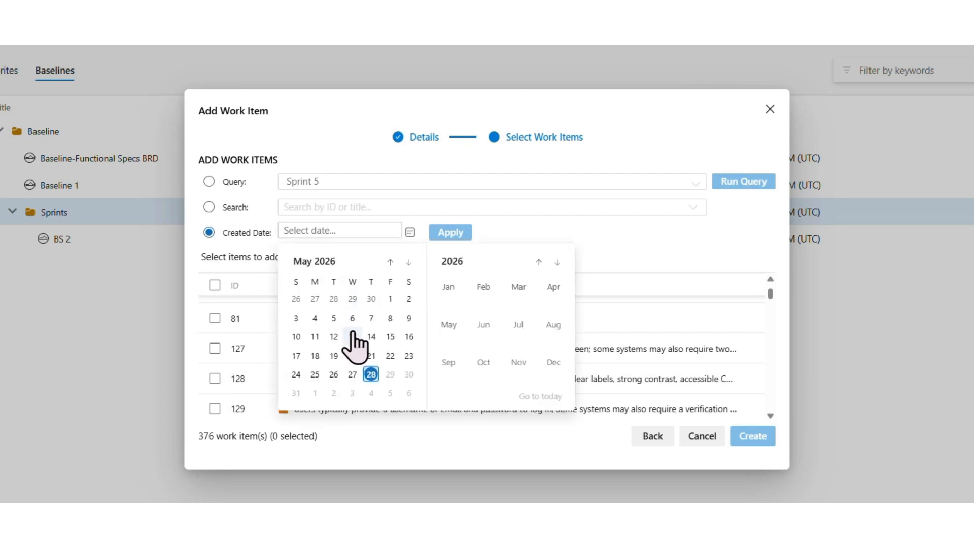
pyautogui.click(333, 374)
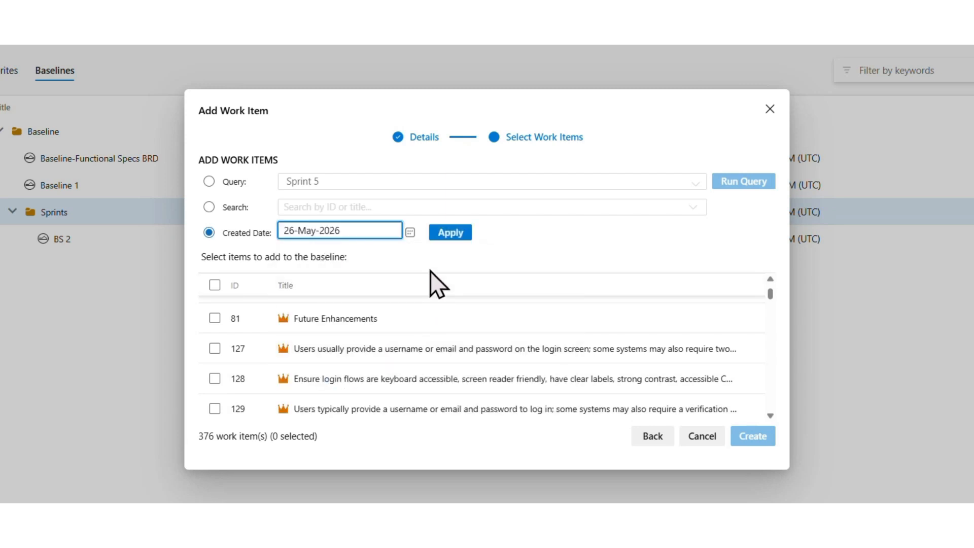
pyautogui.click(443, 235)
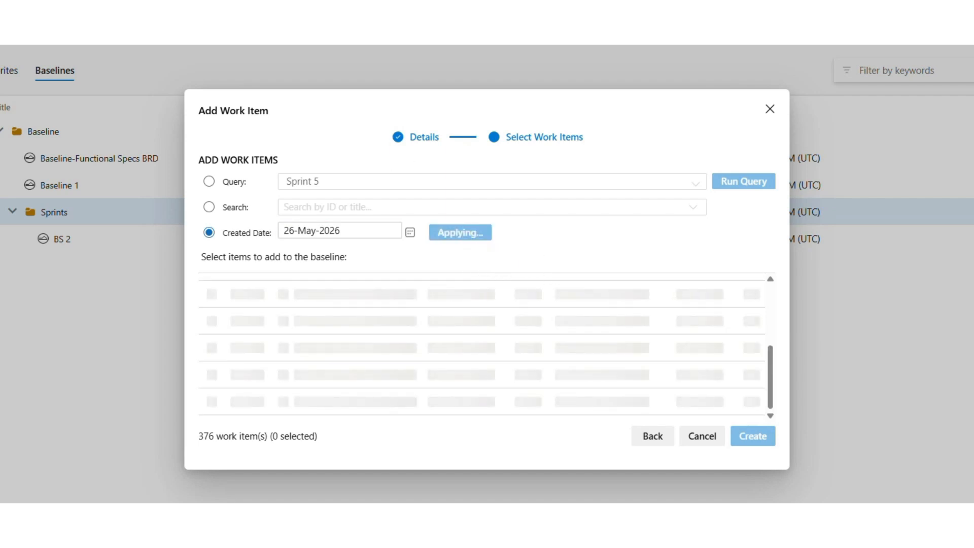
# - Select work items 803, 804, 805 and 806, review the selection, and create the baseline
pyautogui.click(215, 314)
pyautogui.click(215, 342)
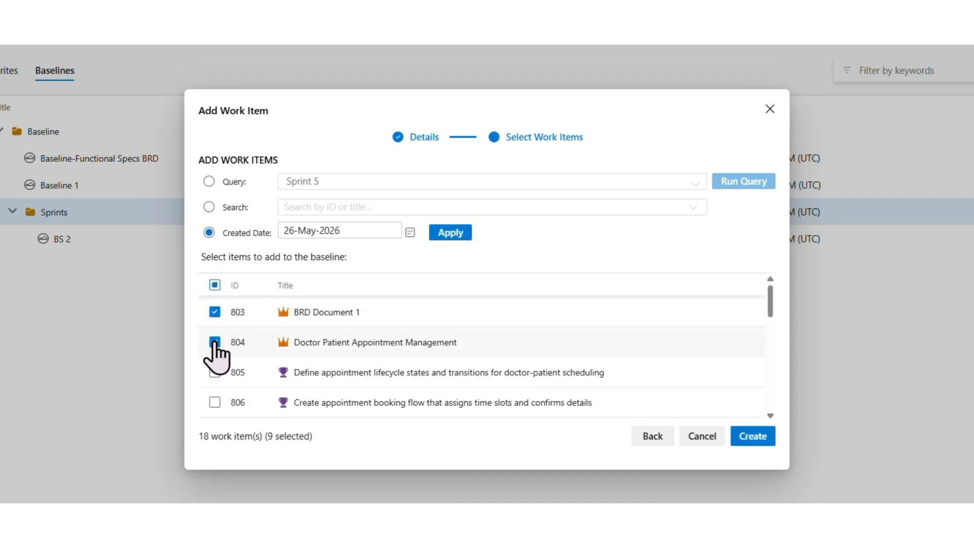
pyautogui.click(214, 373)
pyautogui.click(215, 403)
pyautogui.scroll(-3, 343, 346)
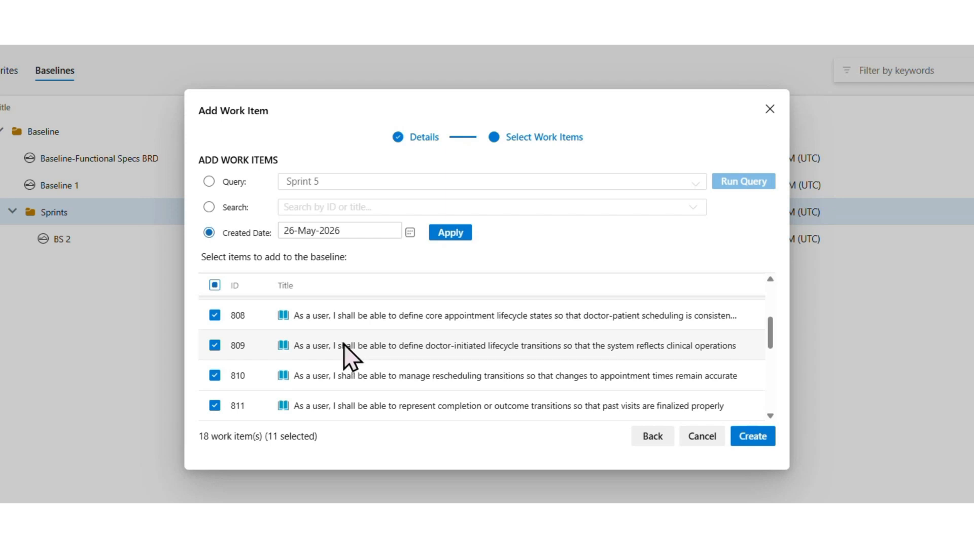
pyautogui.scroll(-3, 343, 347)
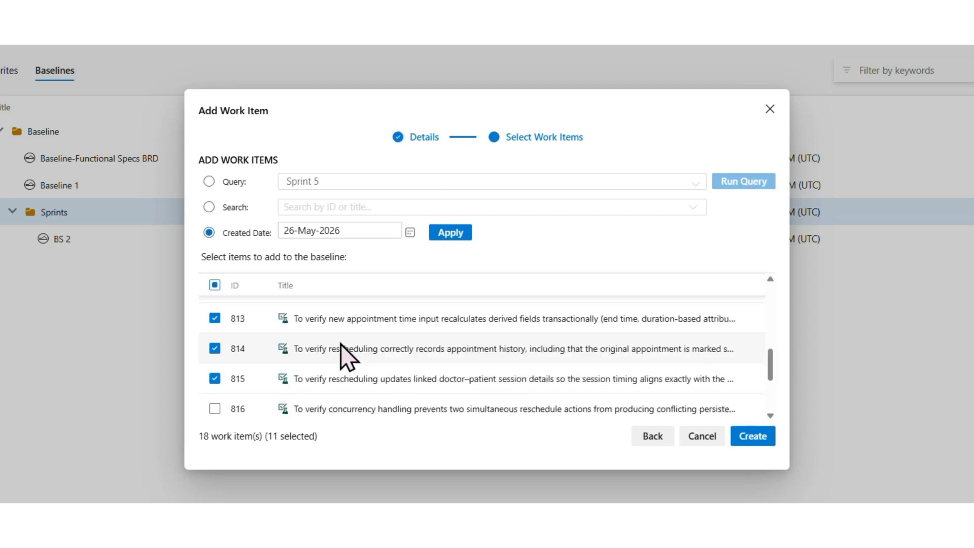
pyautogui.scroll(3, 343, 355)
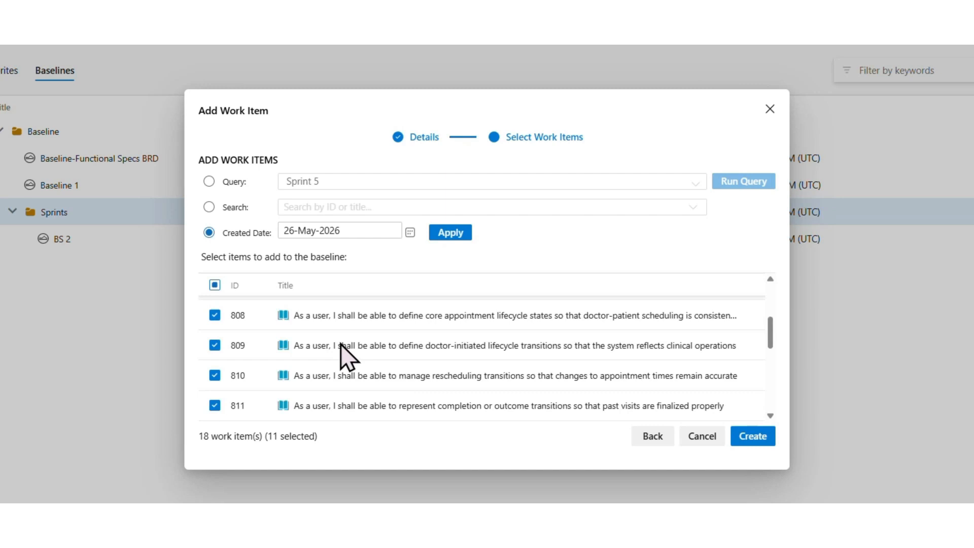
pyautogui.scroll(3, 339, 344)
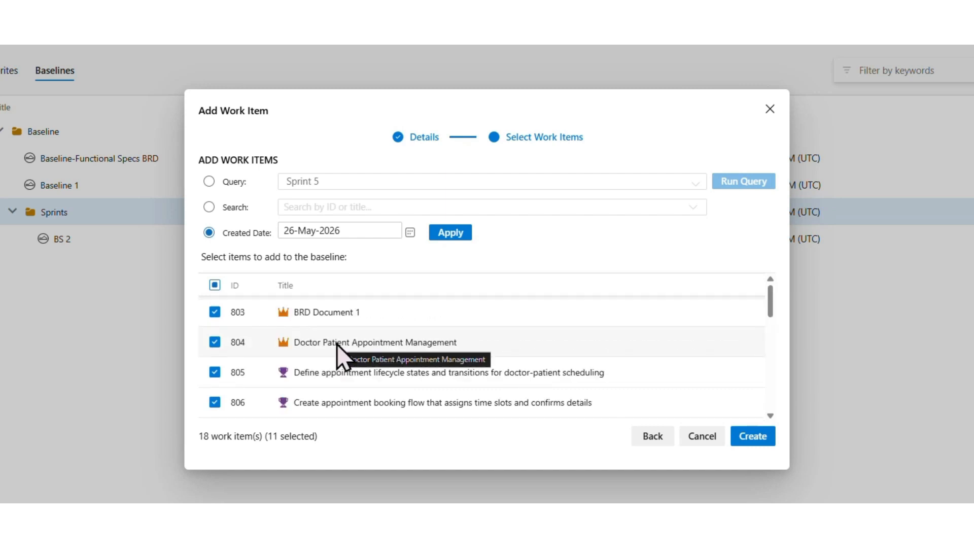
pyautogui.scroll(-3, 337, 344)
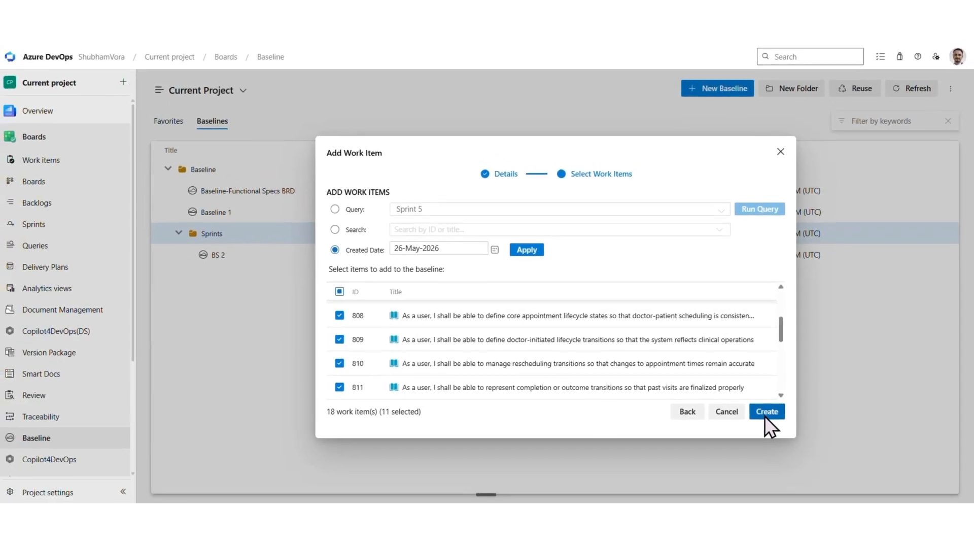
pyautogui.click(753, 437)
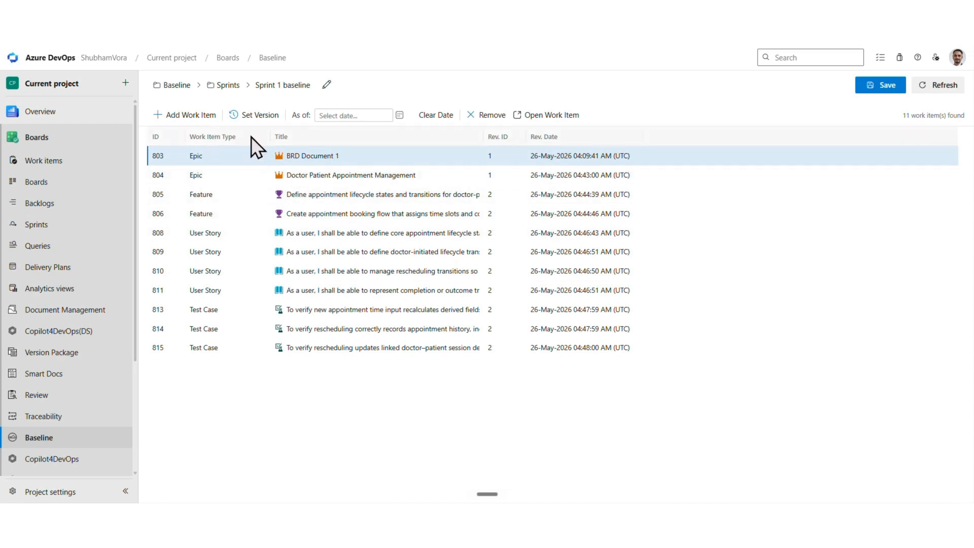
# - Look at the options for adding more work items to the Sprint 1 baseline, without adding any
pyautogui.click(168, 116)
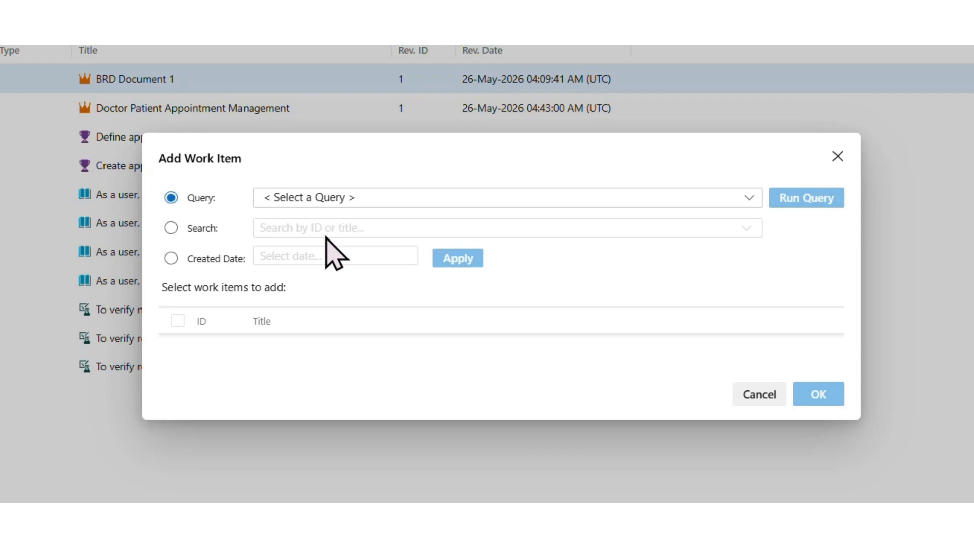
pyautogui.click(838, 156)
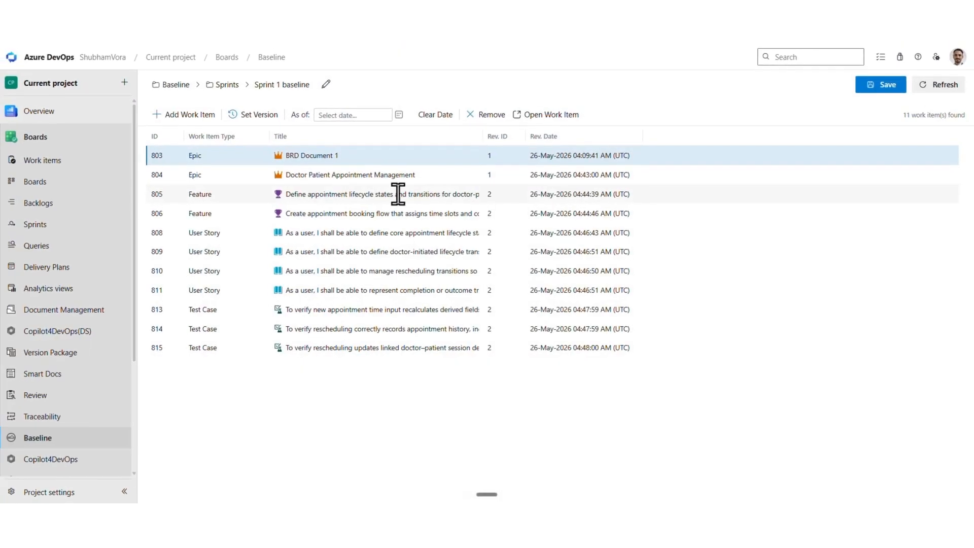
# - Remove test case 813 from the Sprint 1 baseline and confirm the removal
pyautogui.click(256, 309)
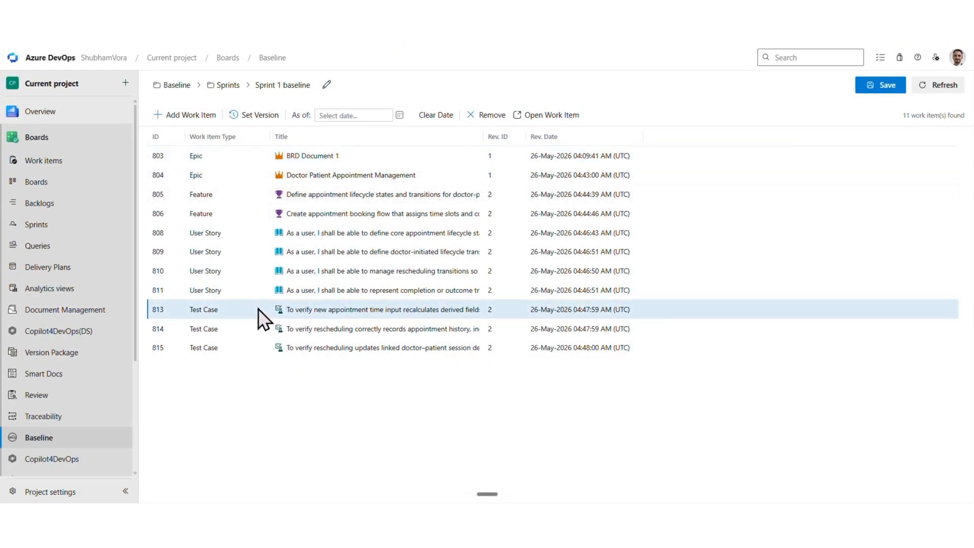
pyautogui.click(479, 117)
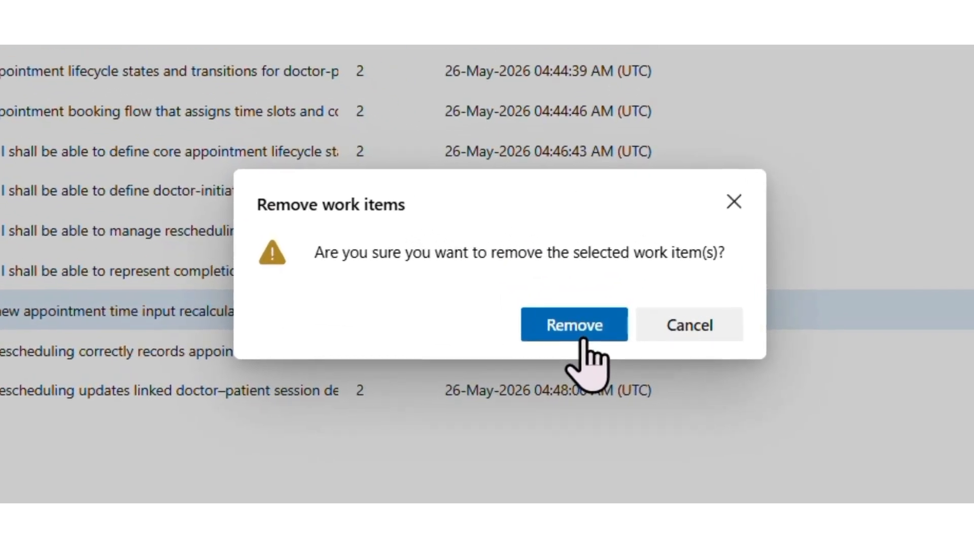
pyautogui.click(582, 336)
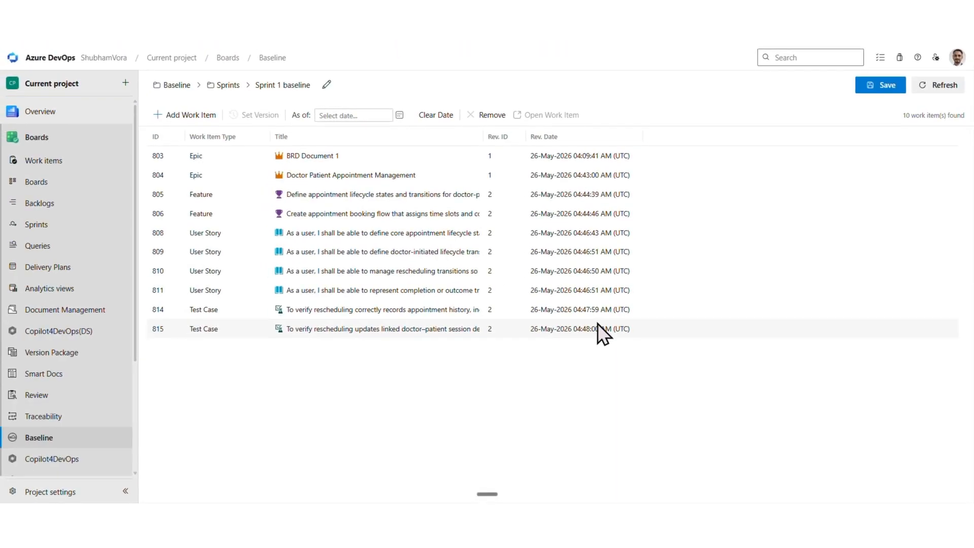
# - Open epic 804 from the baseline to look at its details, and close it again
pyautogui.click(245, 177)
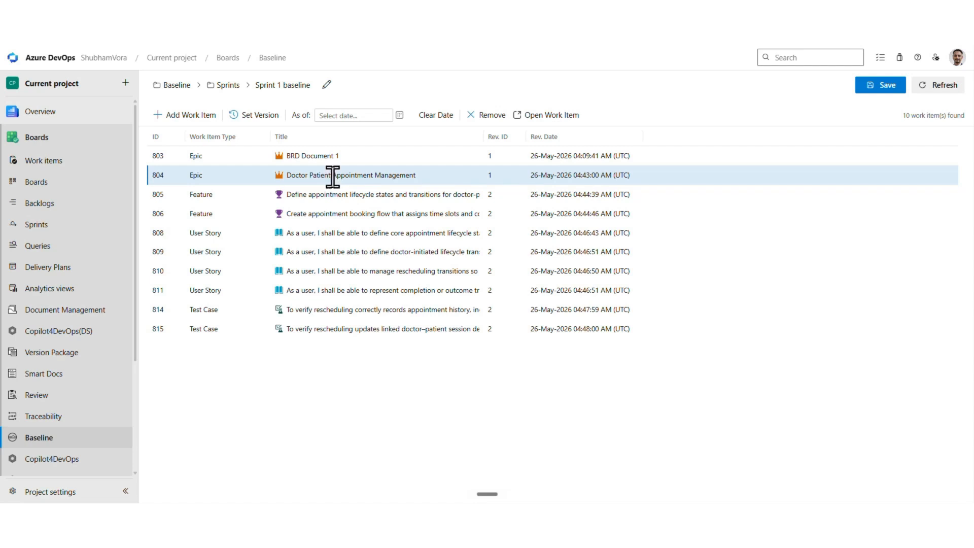
pyautogui.click(537, 116)
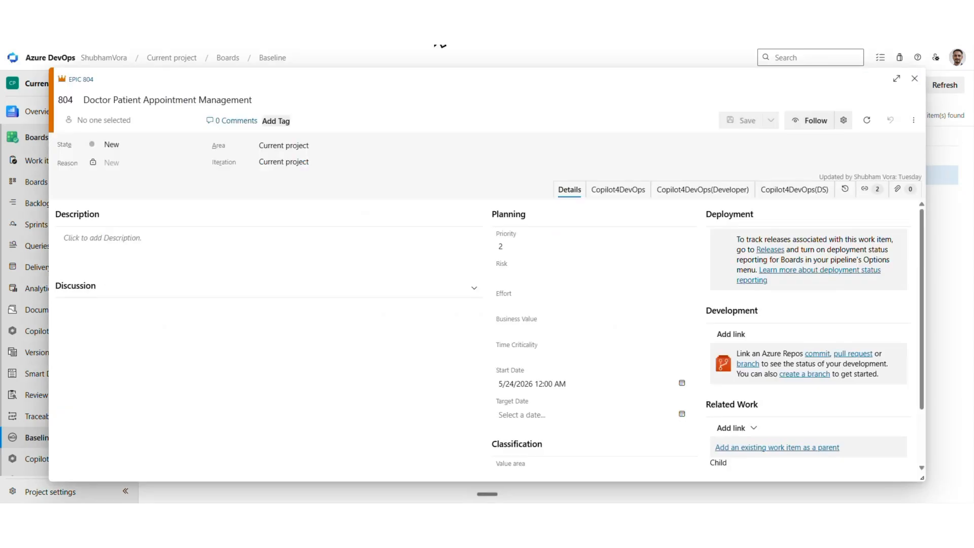
pyautogui.click(911, 85)
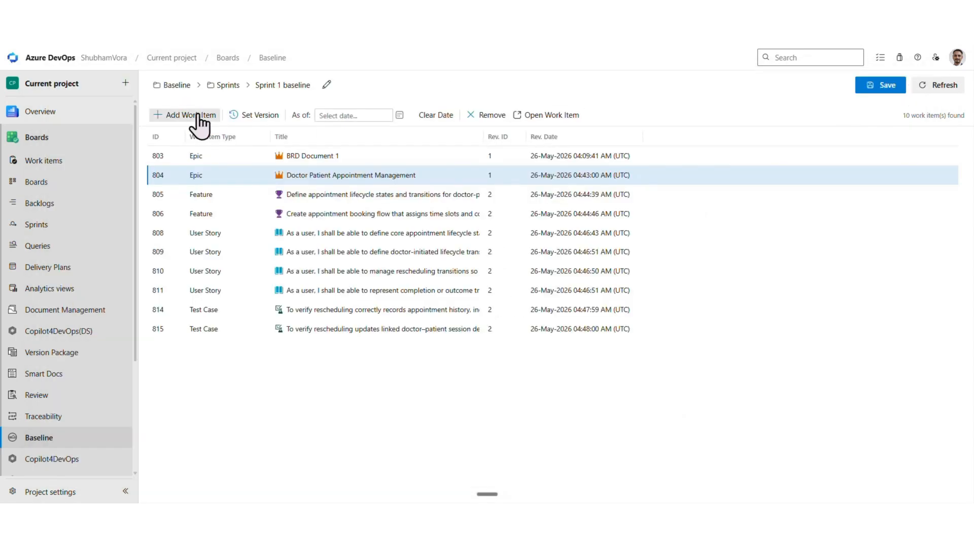
# - Set the version of user story 808 in the baseline to revision 1
pyautogui.click(287, 239)
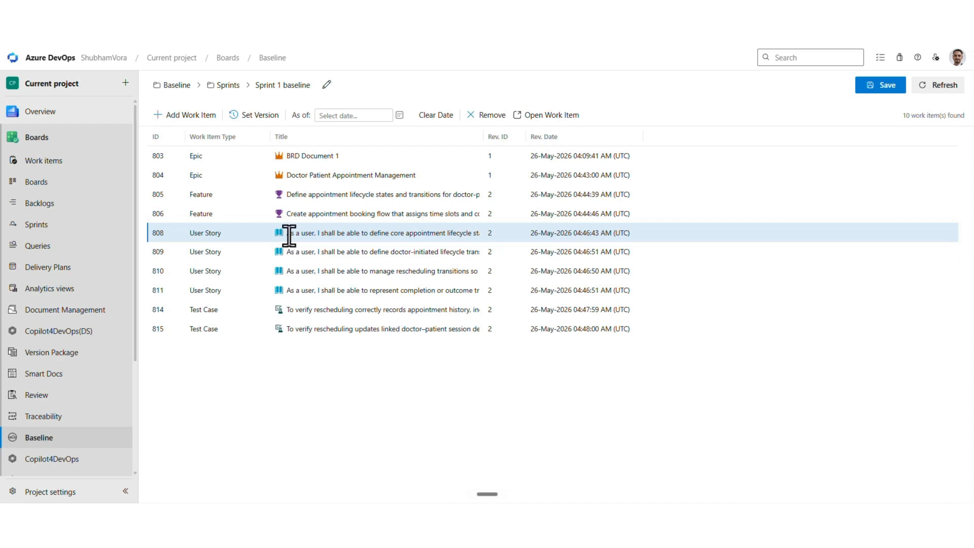
pyautogui.click(237, 118)
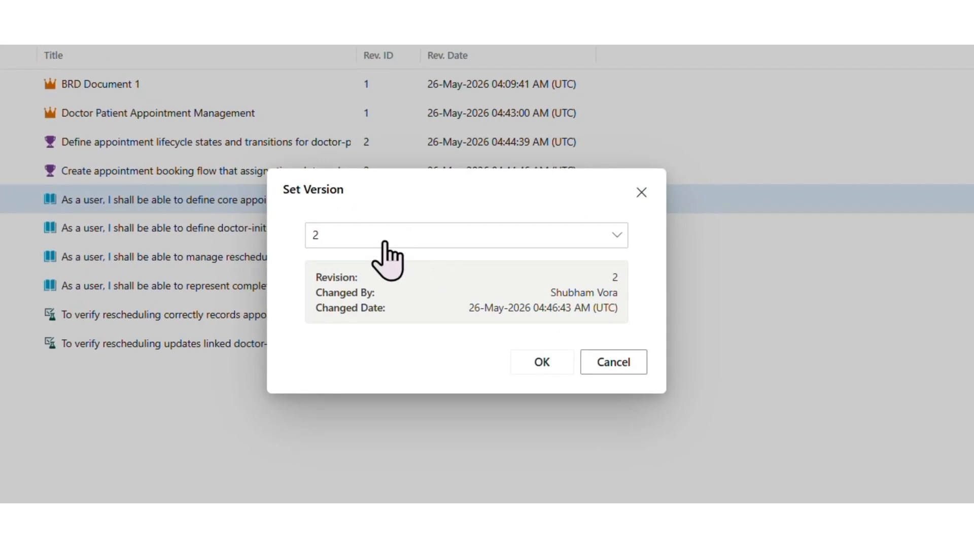
pyautogui.click(385, 239)
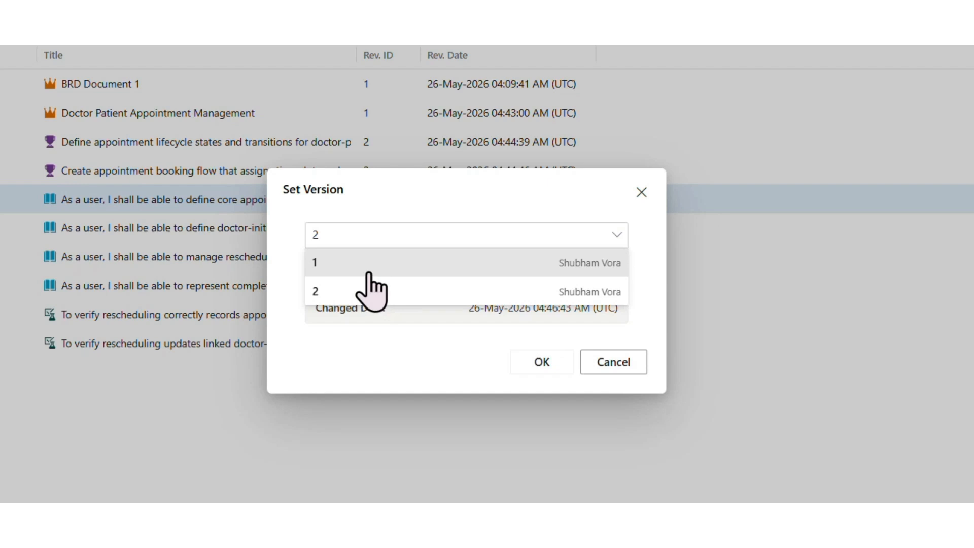
pyautogui.click(370, 264)
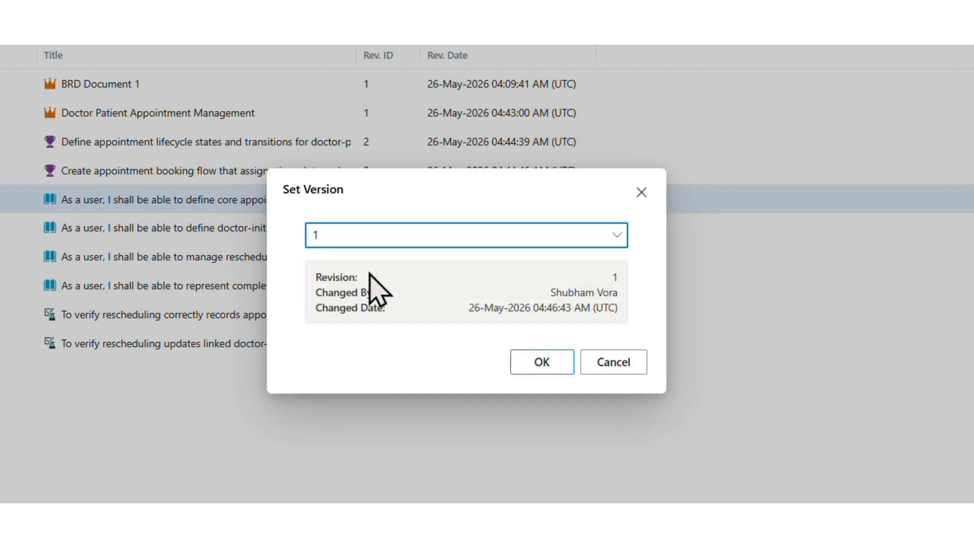
pyautogui.click(529, 368)
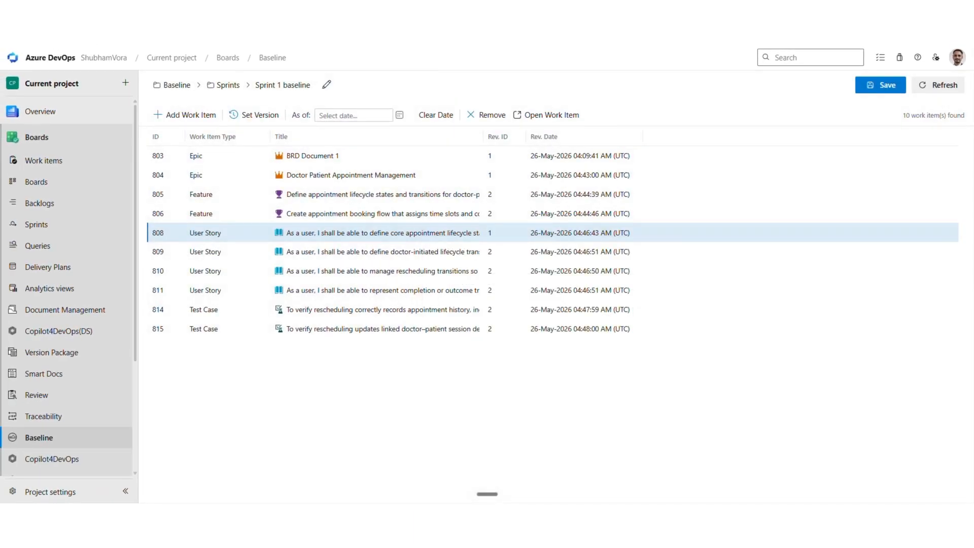
# - Try 05-May-2026 as the baseline's as-of date, and clear the date again
pyautogui.click(399, 115)
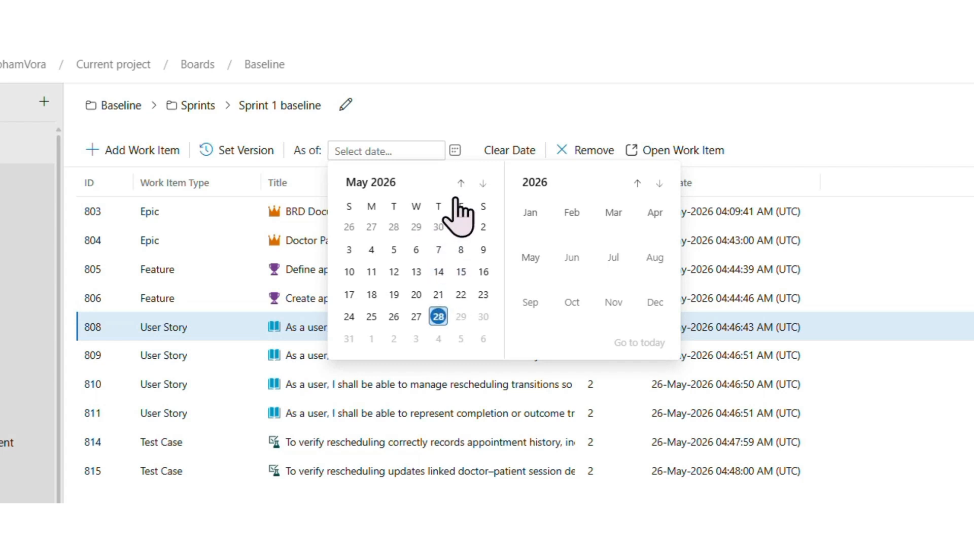
pyautogui.click(418, 248)
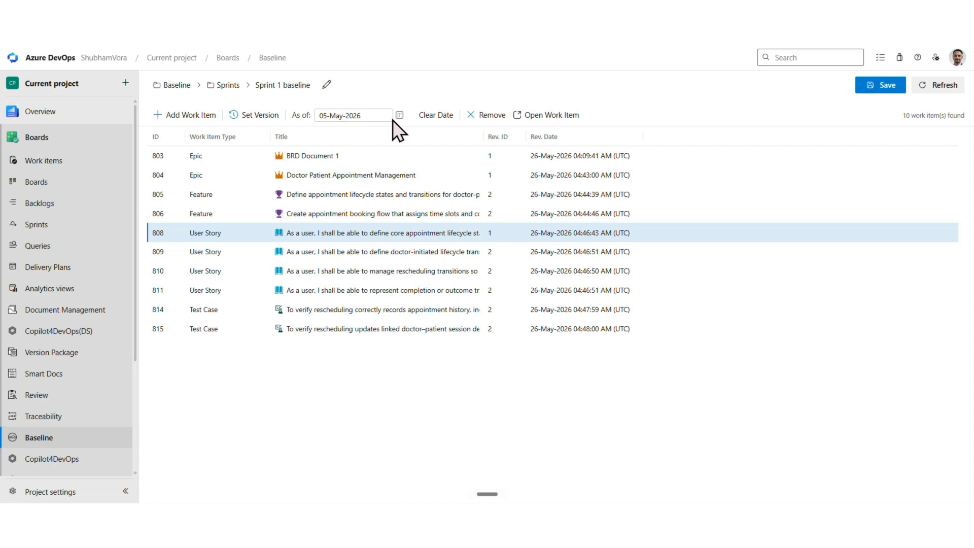
pyautogui.click(435, 114)
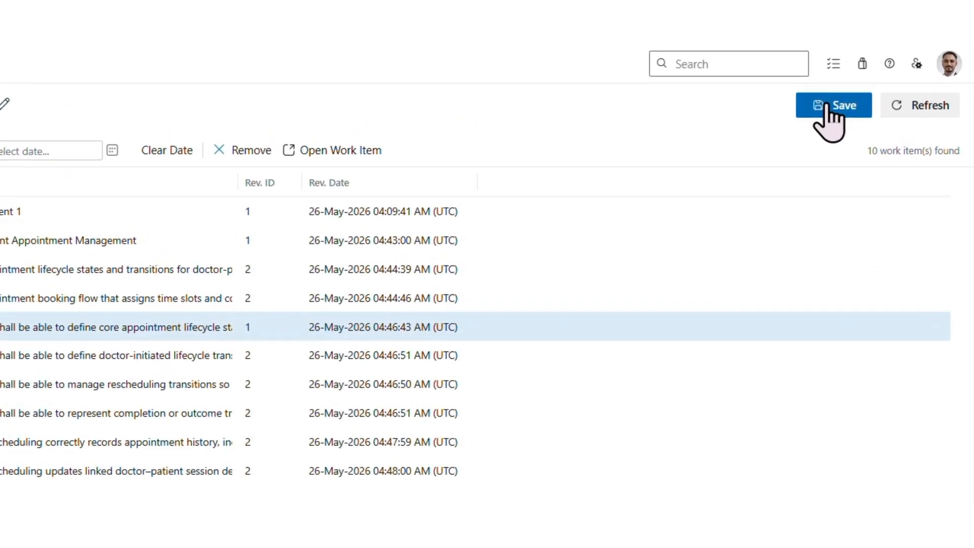
# - Save the edited Sprint 1 baseline
pyautogui.click(826, 105)
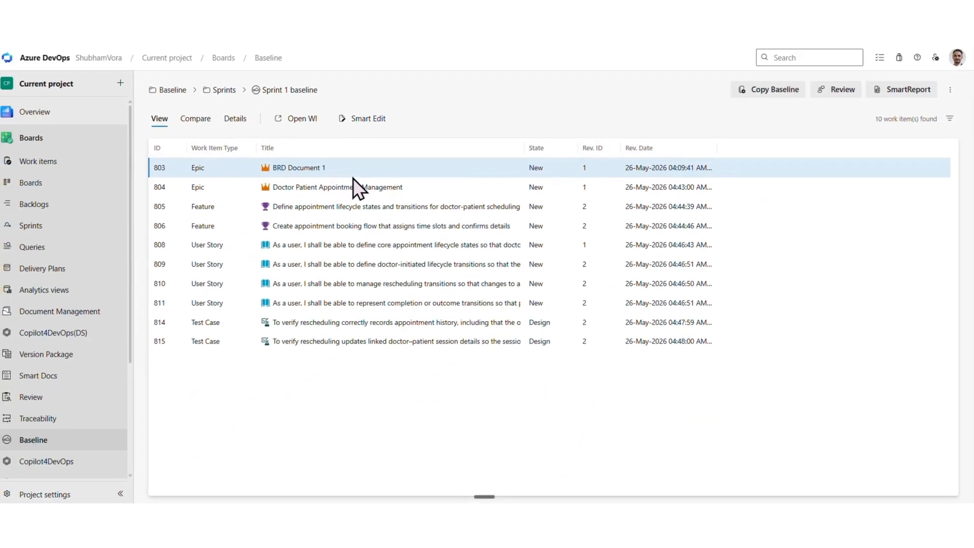